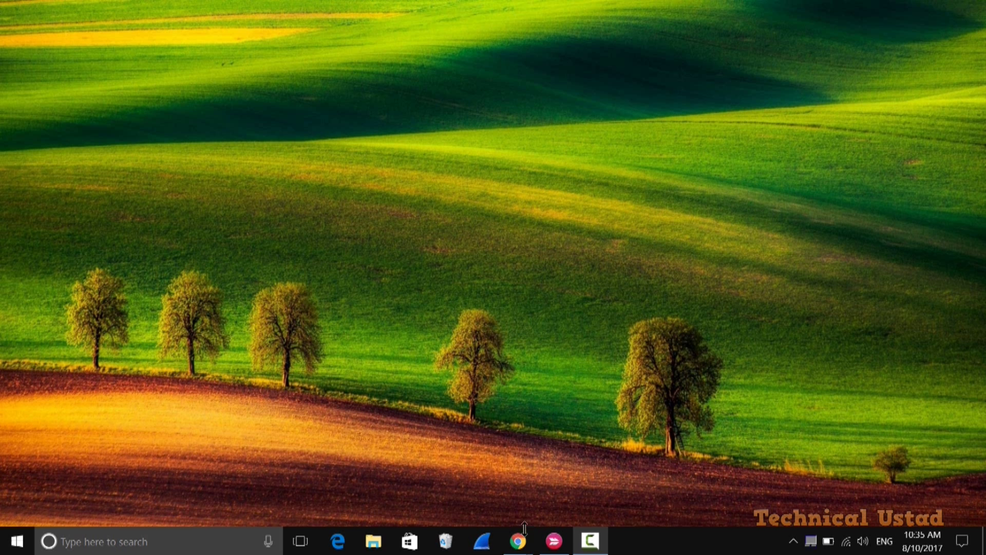
Step: Bring the 'A Website For Your Daily Tech' Chrome window forward from the taskbar preview
mouse_move(518, 541)
left_click(594, 500)
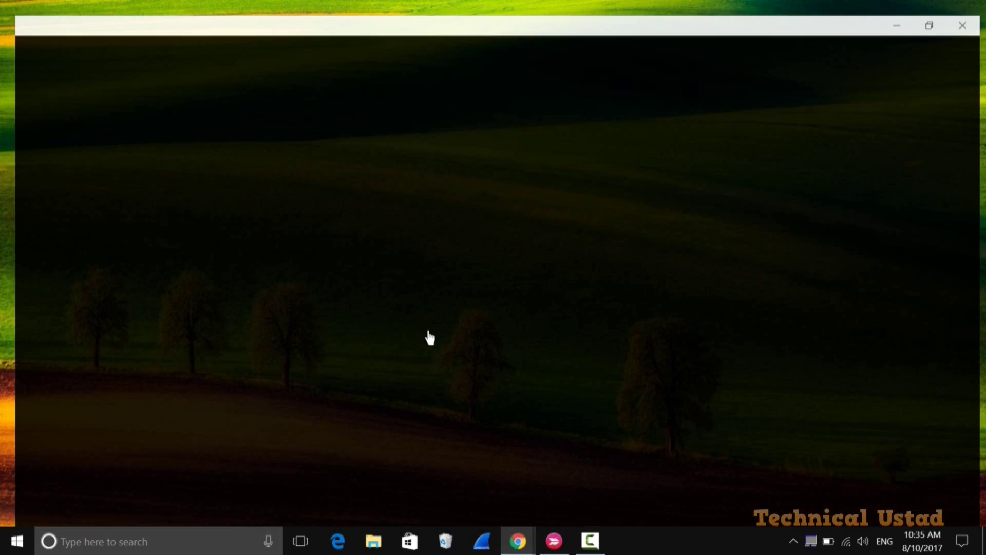
Step: Scroll the homepage, open the 10 Classic Operating Systems article and scroll through it
scroll(41, 258, "down", 5)
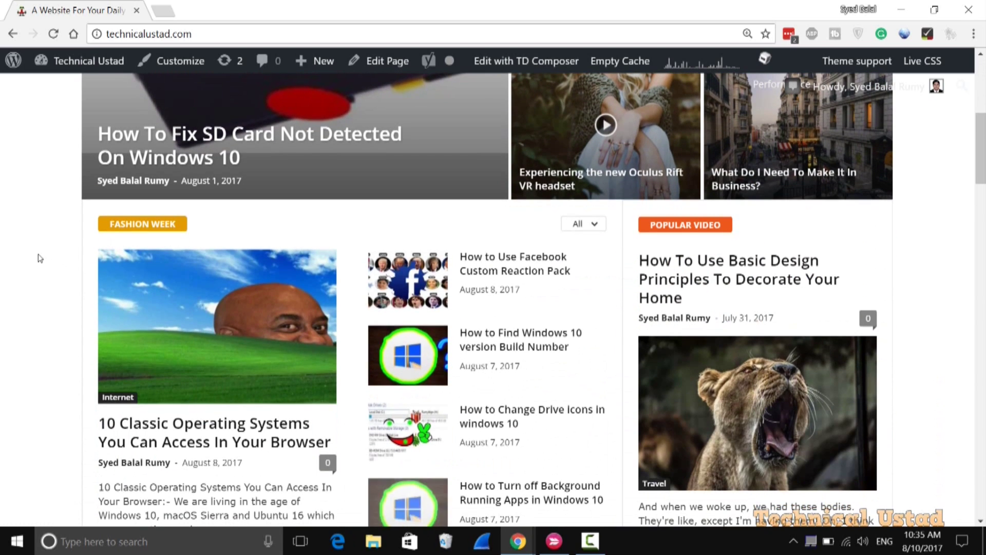
scroll(40, 258, "down", 4)
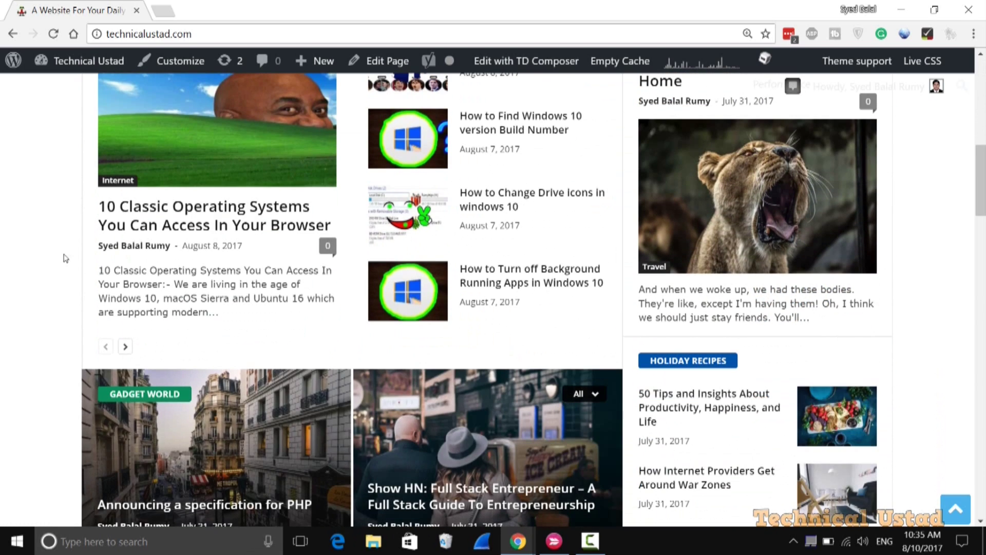
left_click(227, 233)
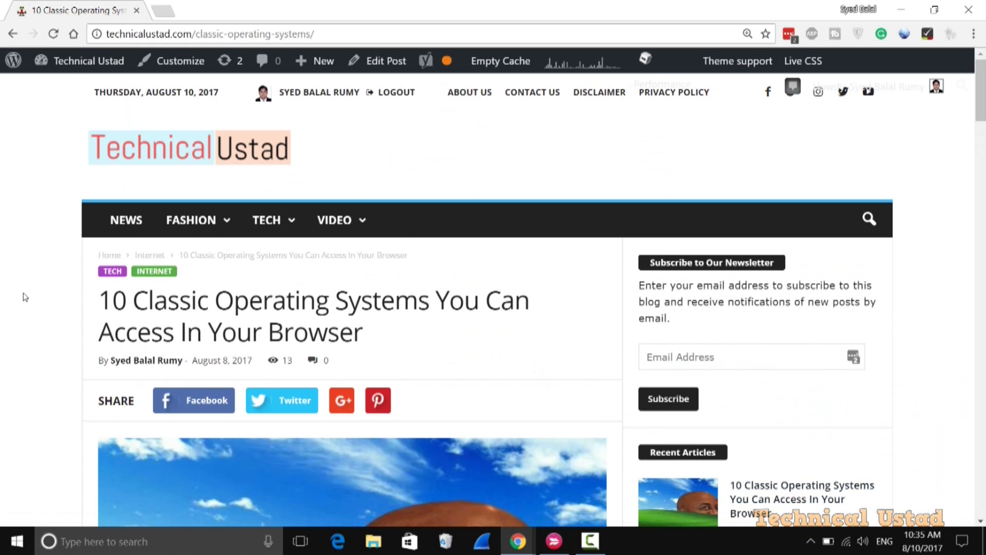
scroll(24, 297, "down", 10)
scroll(24, 297, "down", 15)
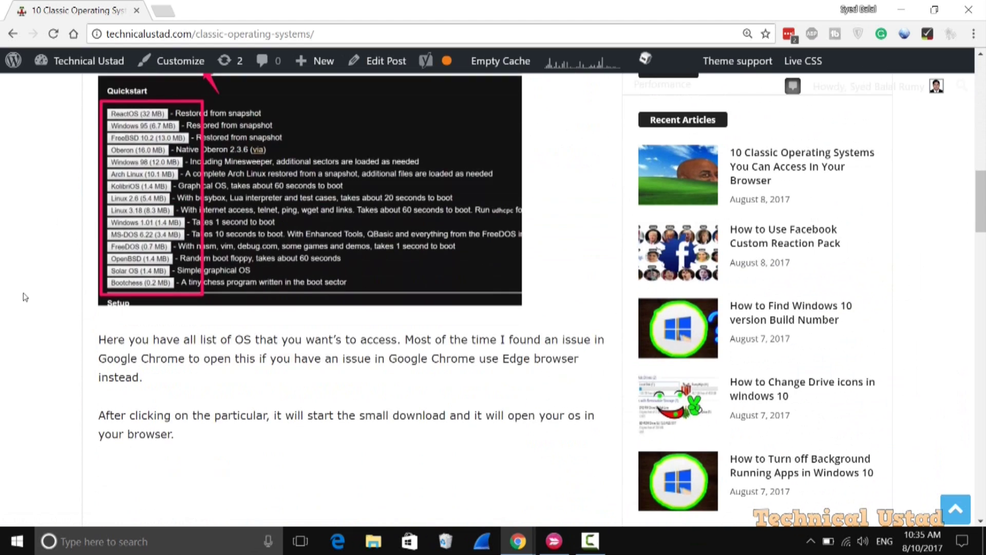
scroll(24, 298, "down", 8)
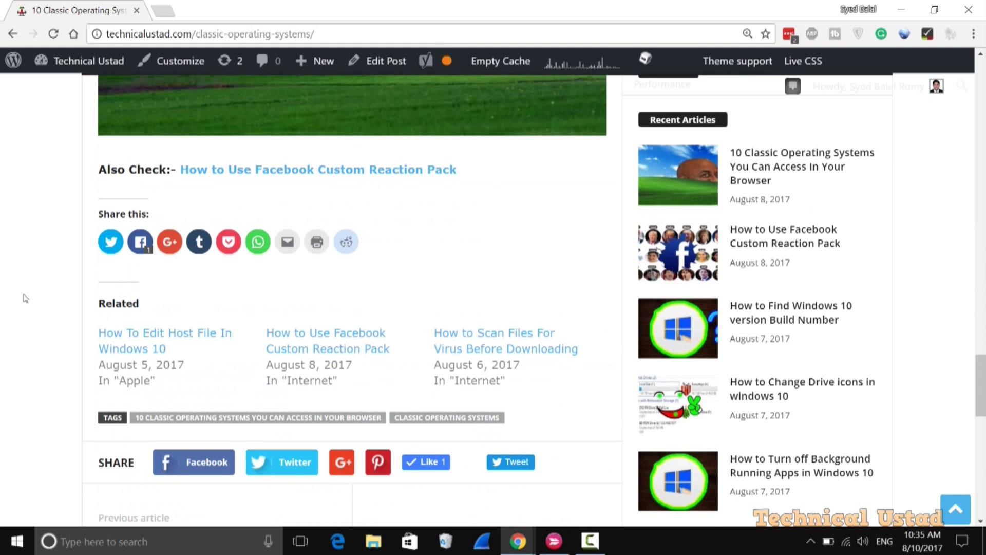
scroll(24, 298, "up", 3)
scroll(24, 299, "down", 6)
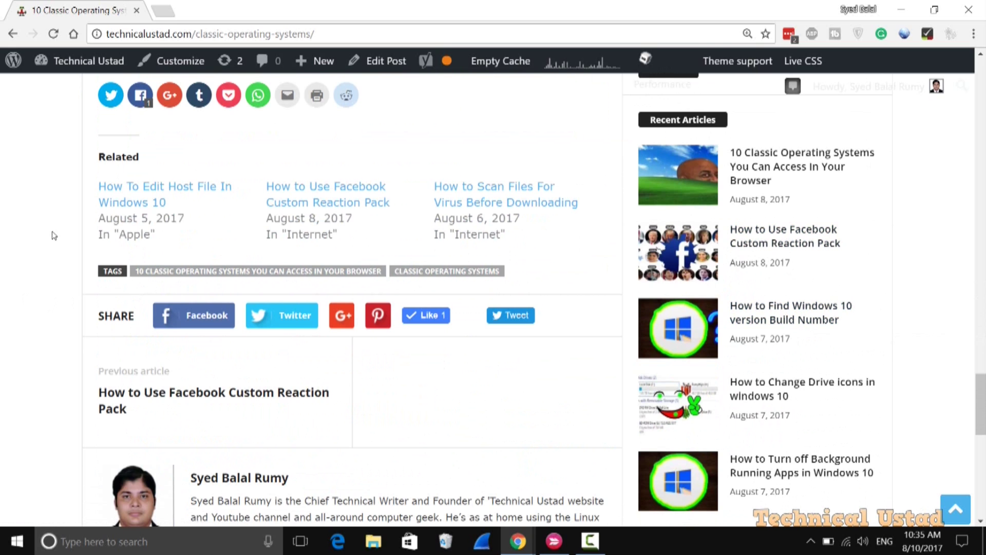
Step: Open 'How to Find Windows 10 version Build Number' from Recent Articles and scroll to its tags
left_click(719, 306)
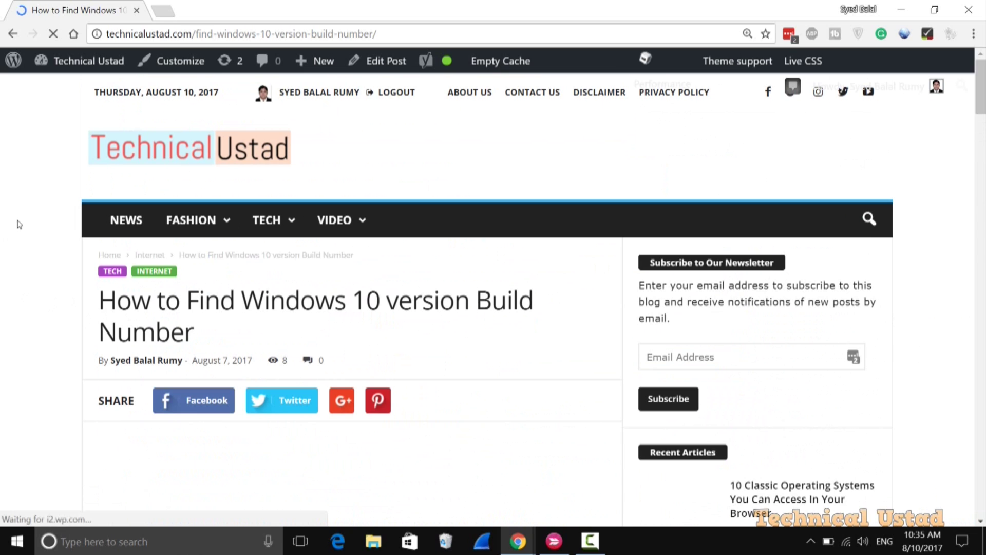
scroll(19, 223, "down", 4)
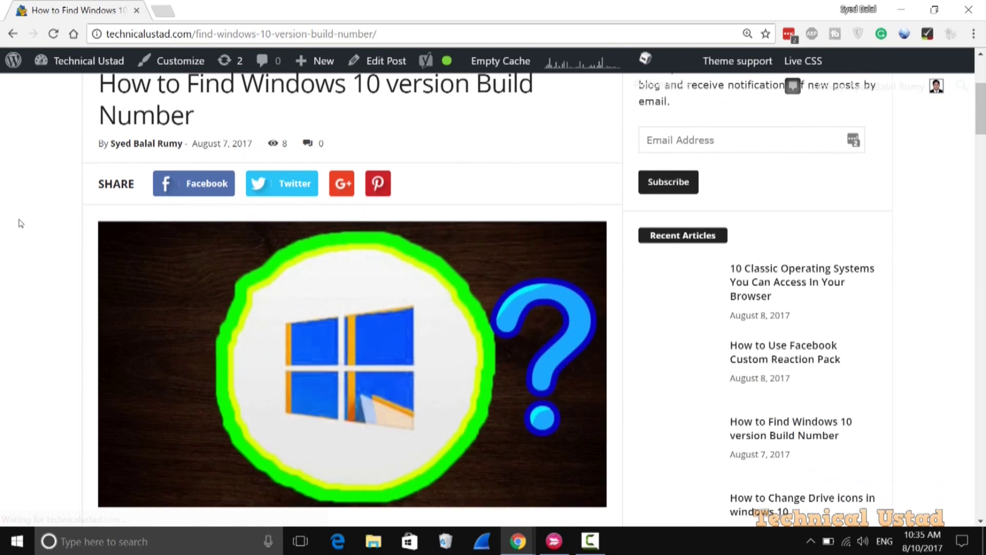
scroll(19, 223, "down", 15)
scroll(18, 223, "down", 20)
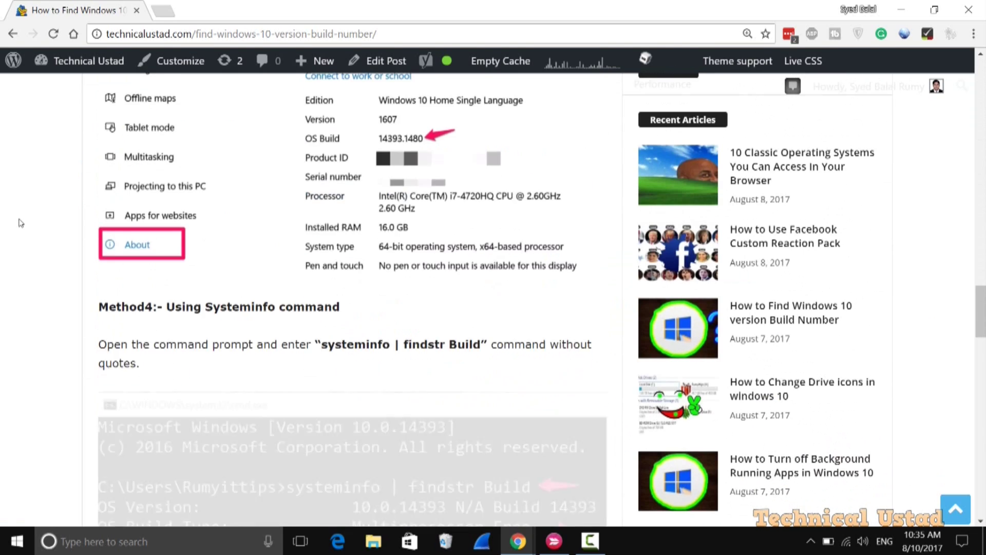
scroll(19, 222, "down", 5)
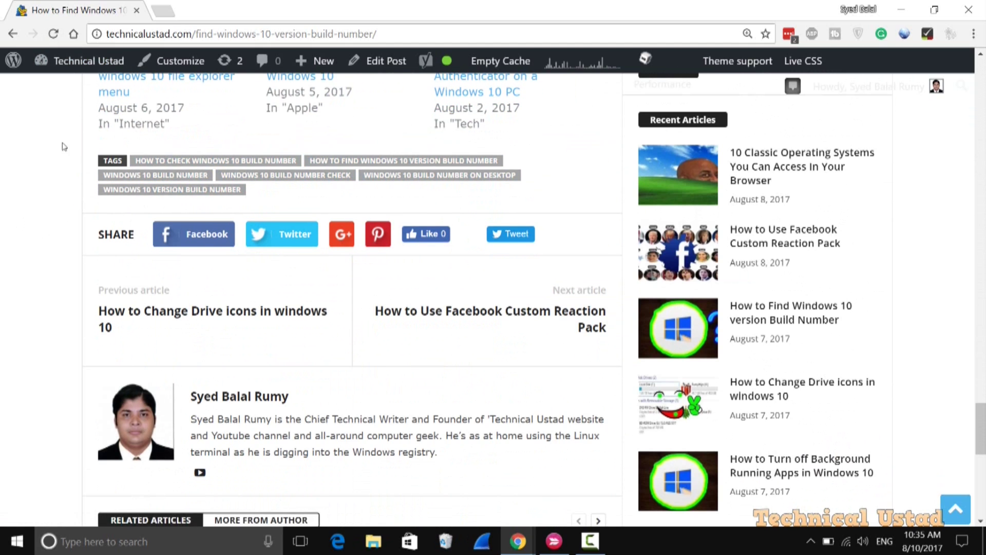
mouse_move(79, 67)
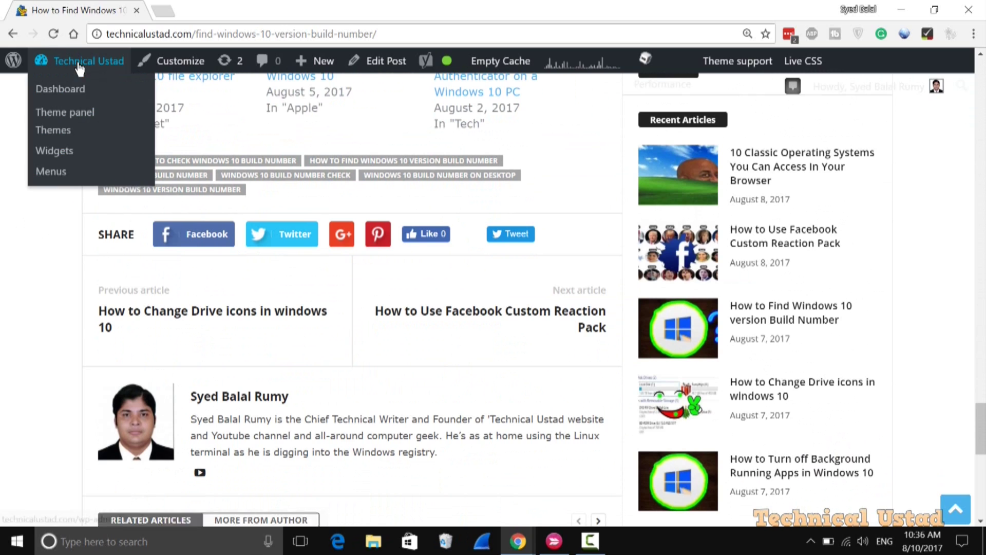
Step: Open the Newsmag Theme panel from the admin bar and switch to its POST SETTINGS section
left_click(69, 118)
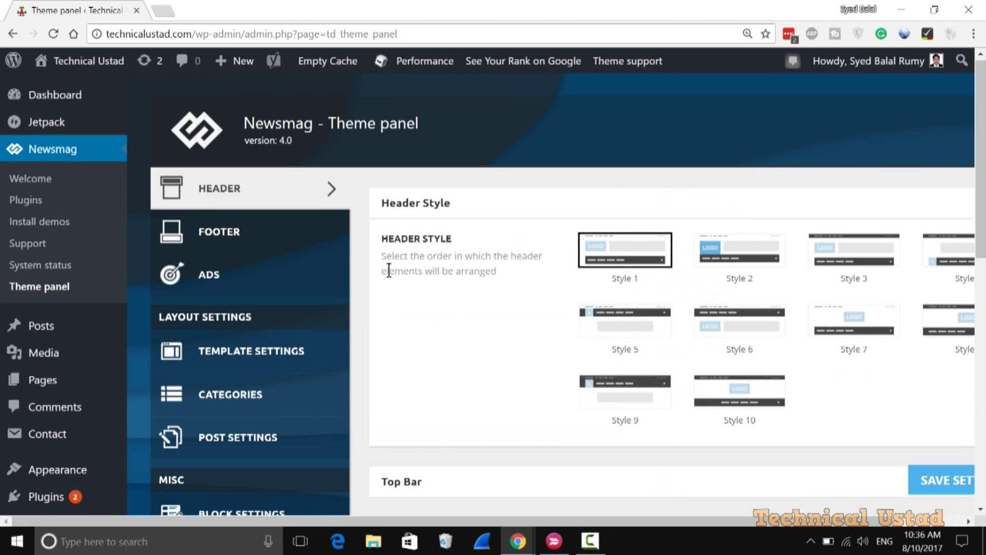
scroll(389, 270, "down", 2)
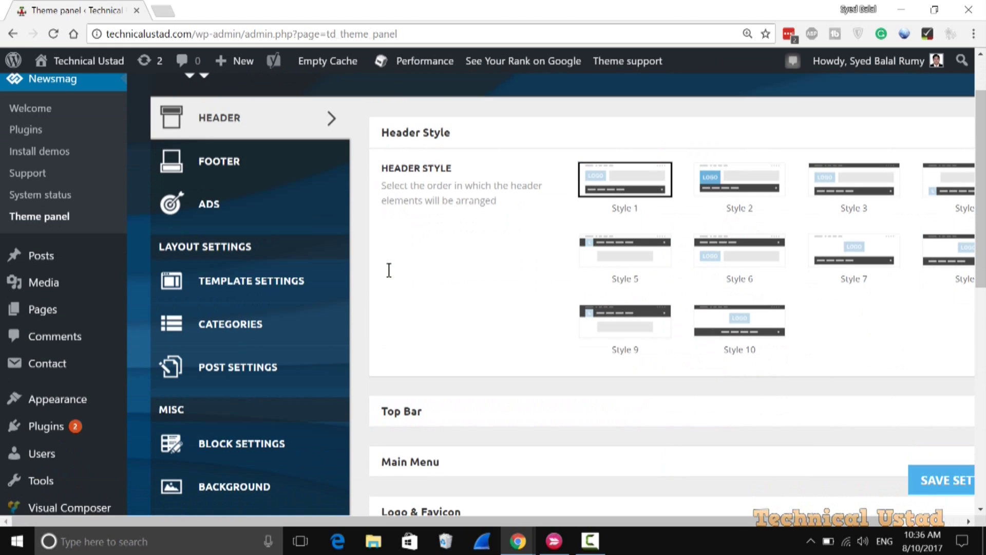
left_click(255, 367)
scroll(473, 304, "up", 2)
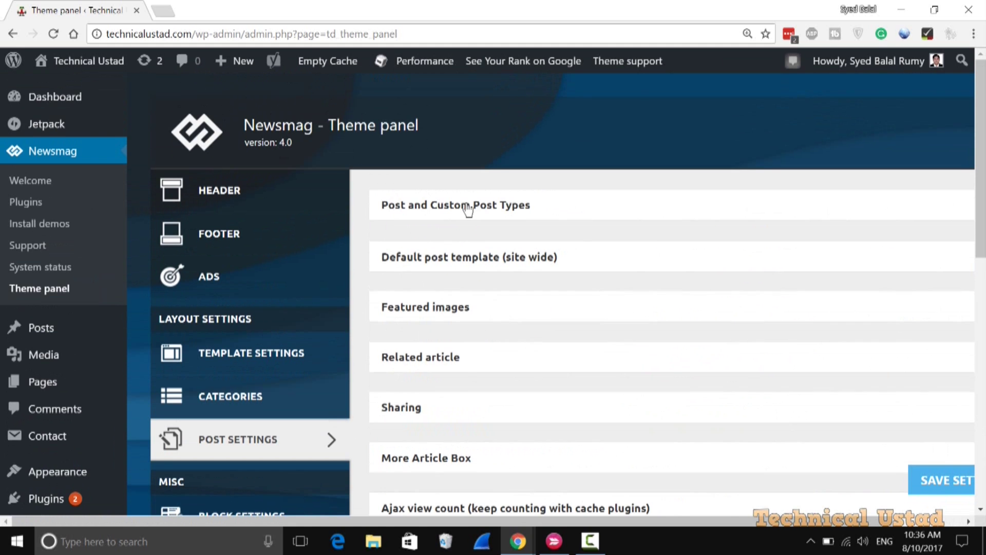
Step: Under Post and Custom Post Types, turn SHOW TAGS off and save the settings
left_click(468, 206)
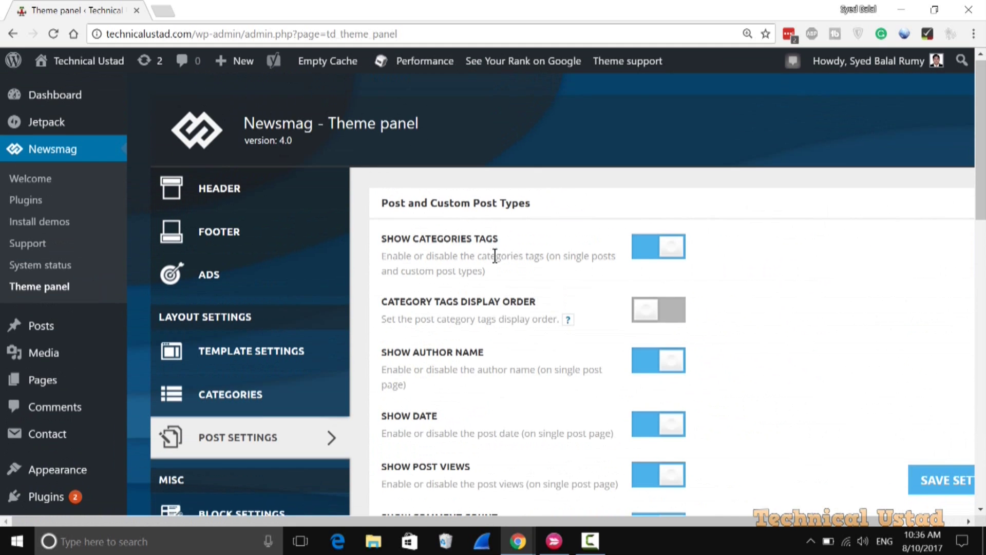
scroll(497, 252, "down", 3)
scroll(497, 260, "down", 3)
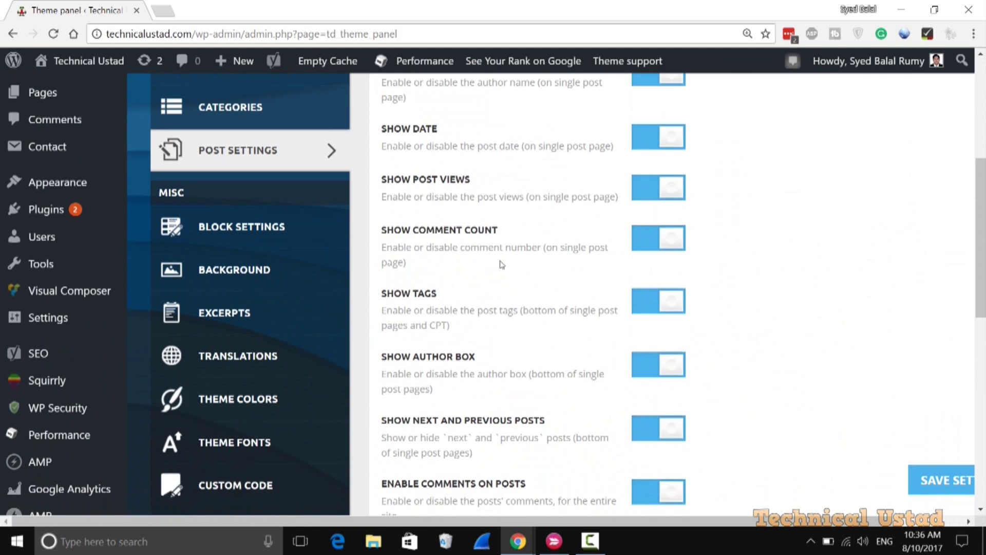
left_click(646, 306)
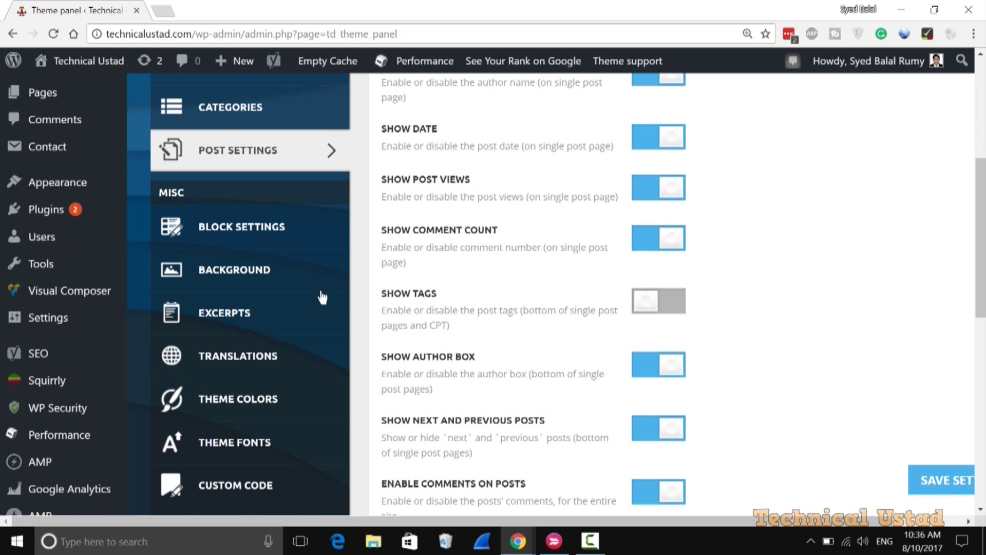
left_click_drag(394, 291, 433, 290)
left_click(932, 477)
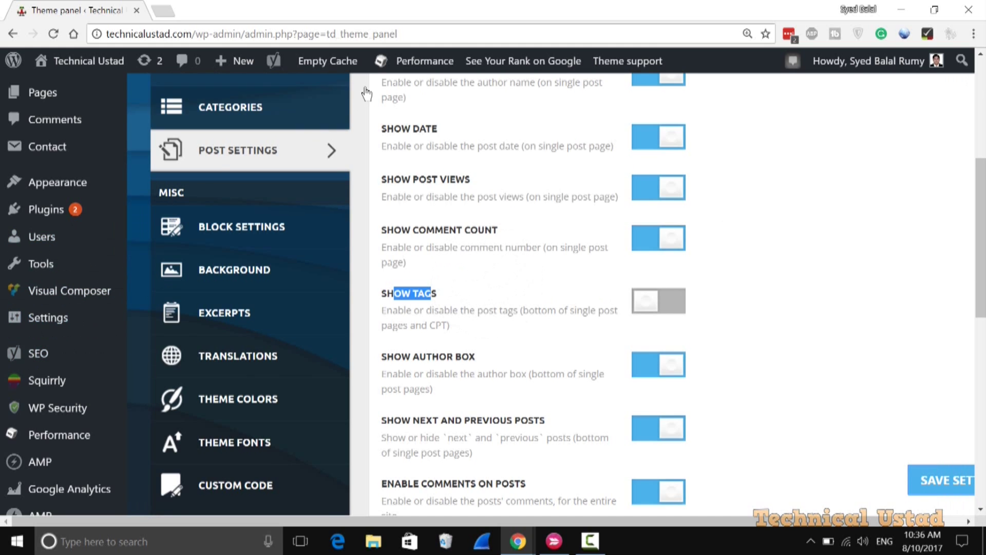
scroll(72, 380, "down", 1)
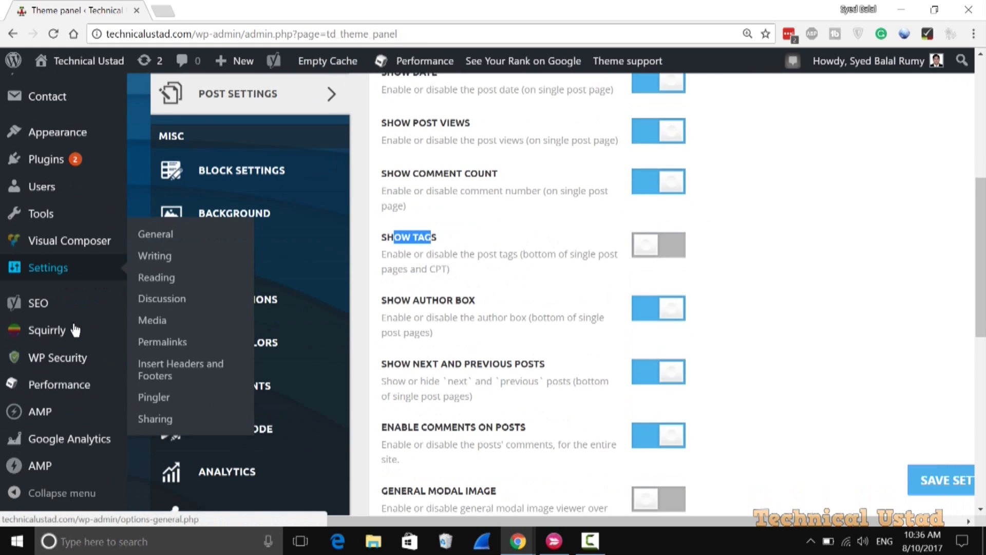
Step: Empty all caches from the W3 Total Cache dashboard under Performance
mouse_move(73, 383)
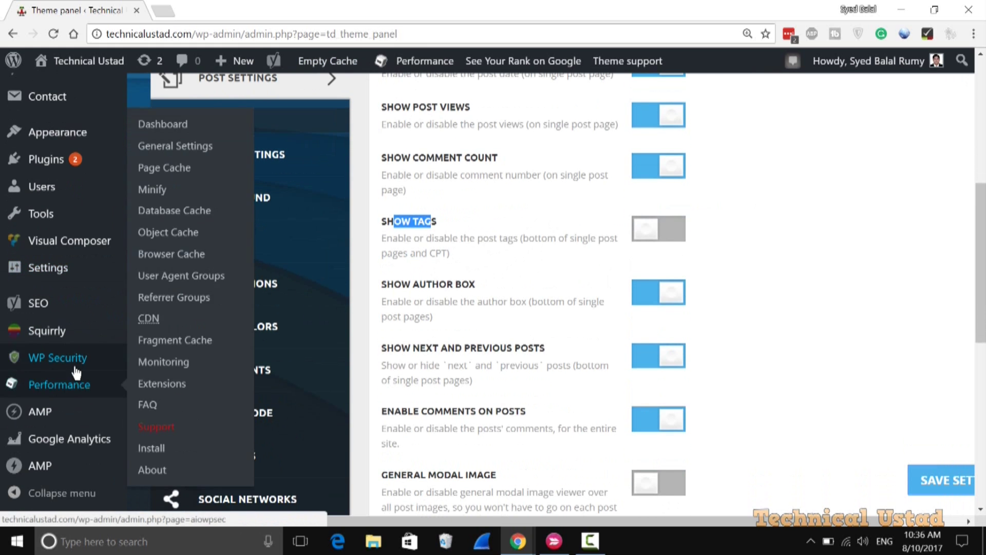
left_click(185, 124)
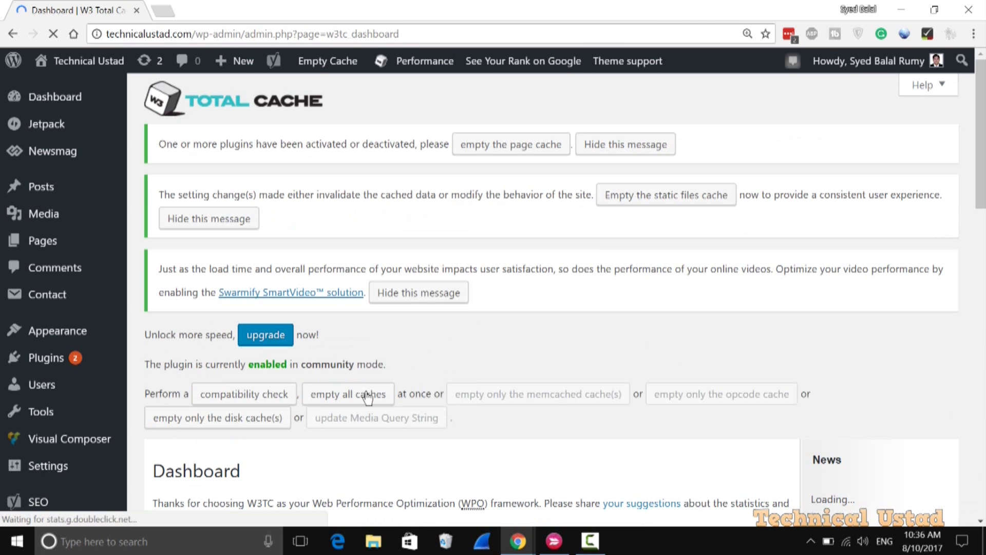
left_click(366, 395)
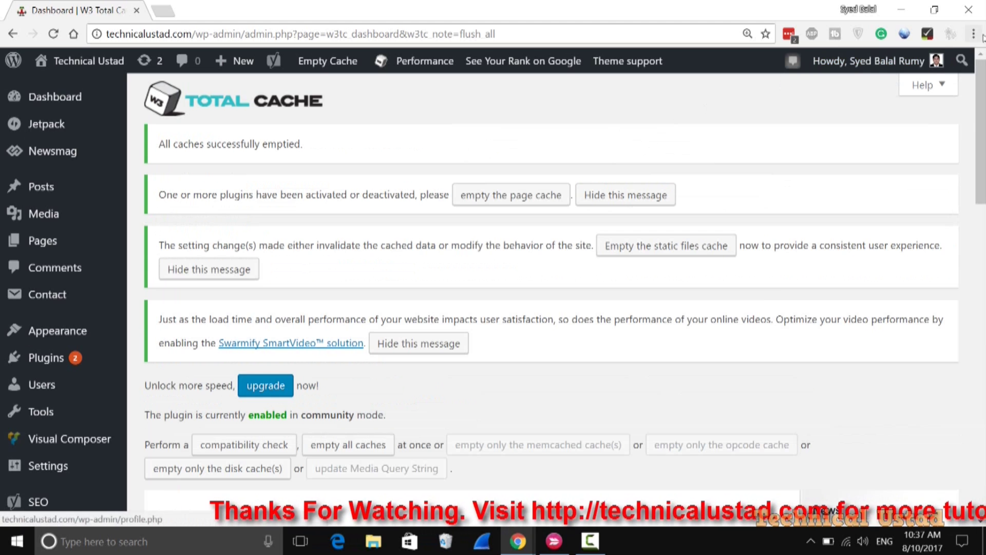
left_click(974, 34)
Step: In a new incognito window, load technicalustad.com and open the 10 Classic Operating Systems article
left_click(814, 88)
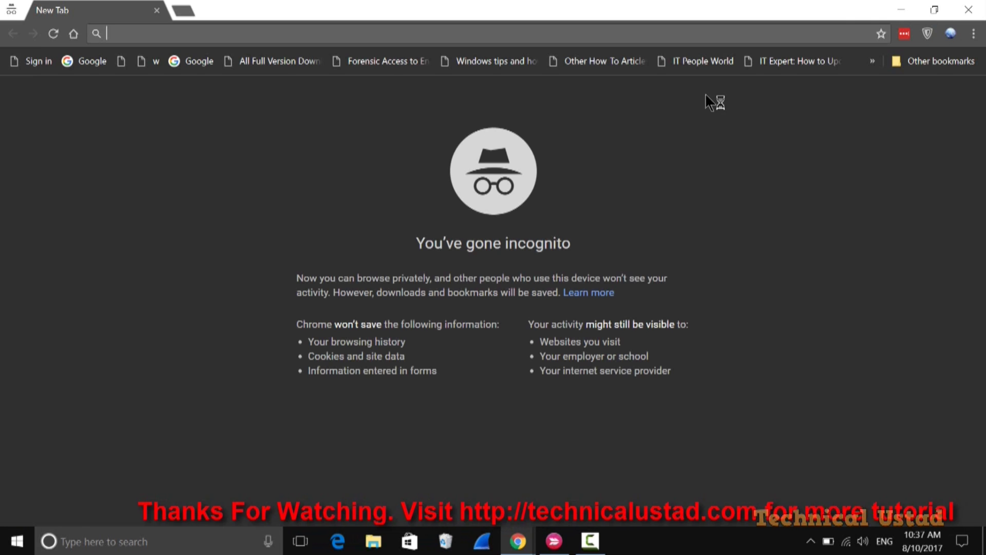
type("technicalustad.com")
key("Return")
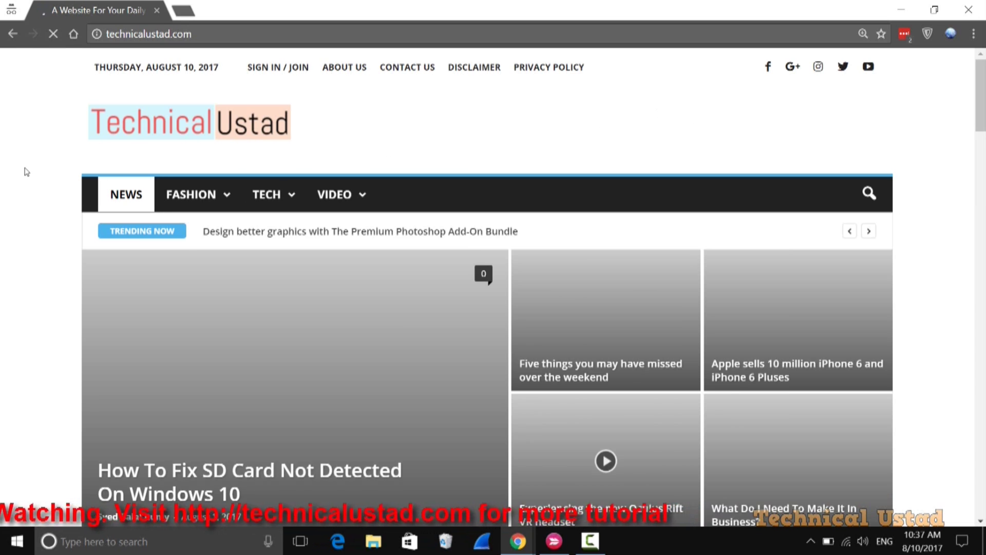
scroll(27, 169, "down", 4)
scroll(28, 170, "down", 4)
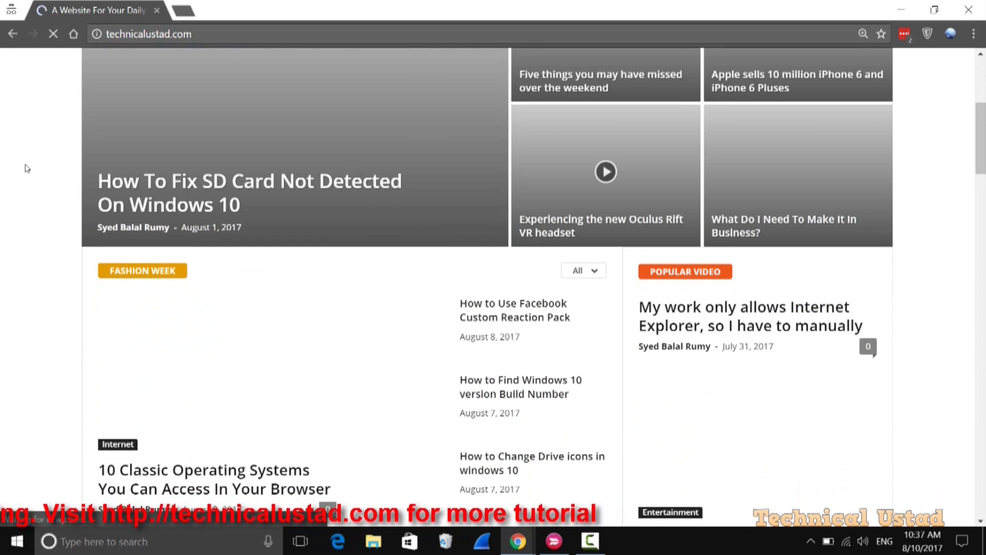
left_click(194, 338)
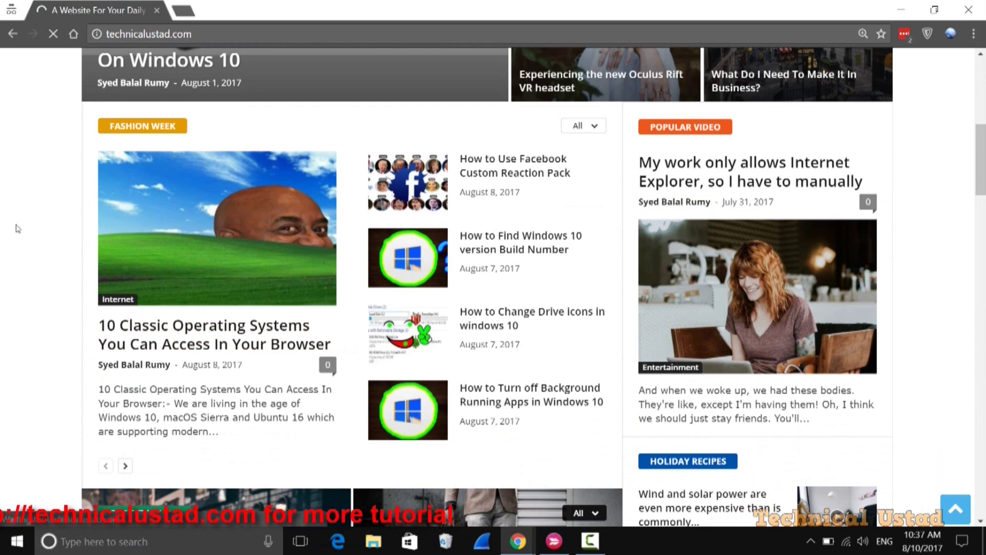
Step: Scroll through the 10 Classic Operating Systems article to confirm no tags appear
scroll(18, 228, "down", 3)
scroll(18, 229, "down", 15)
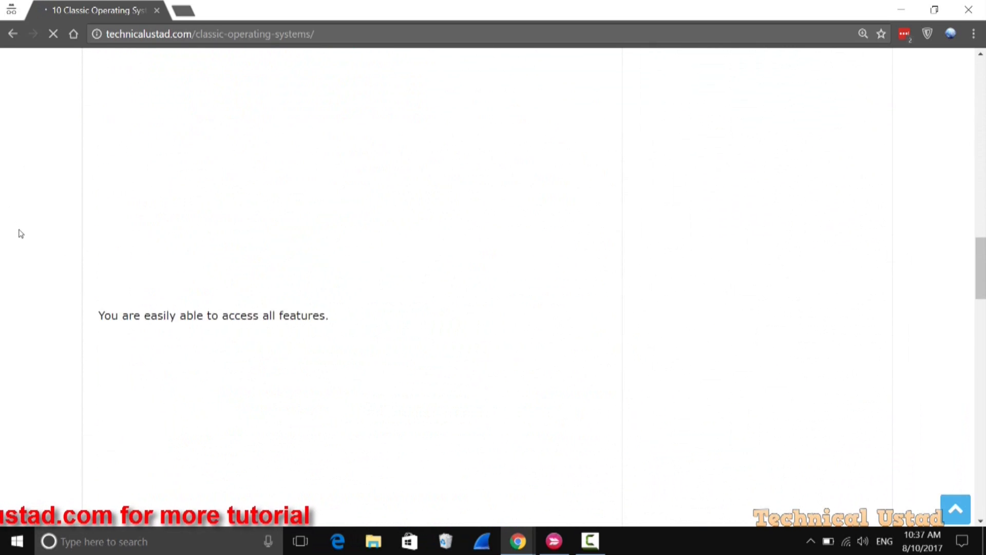
scroll(21, 234, "down", 12)
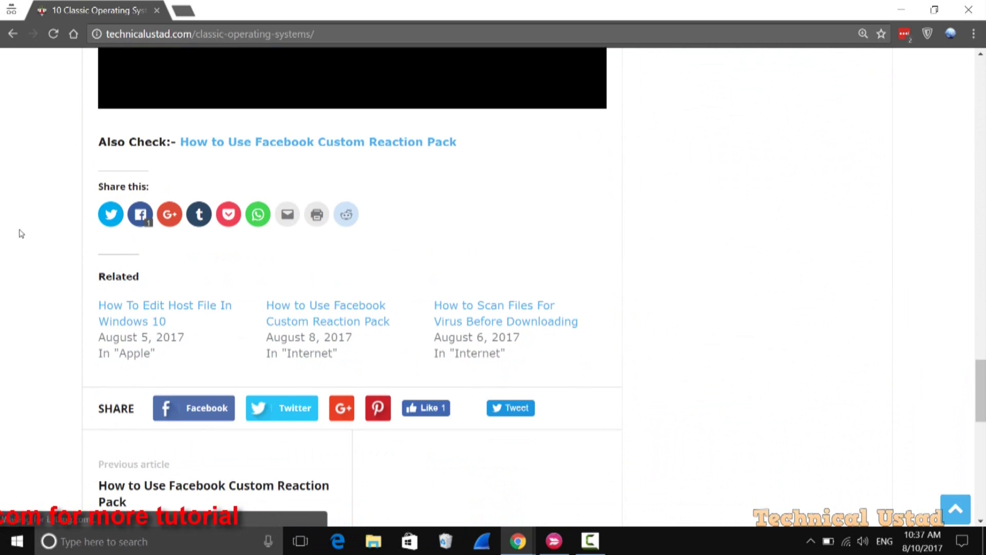
scroll(21, 233, "down", 4)
scroll(21, 234, "up", 6)
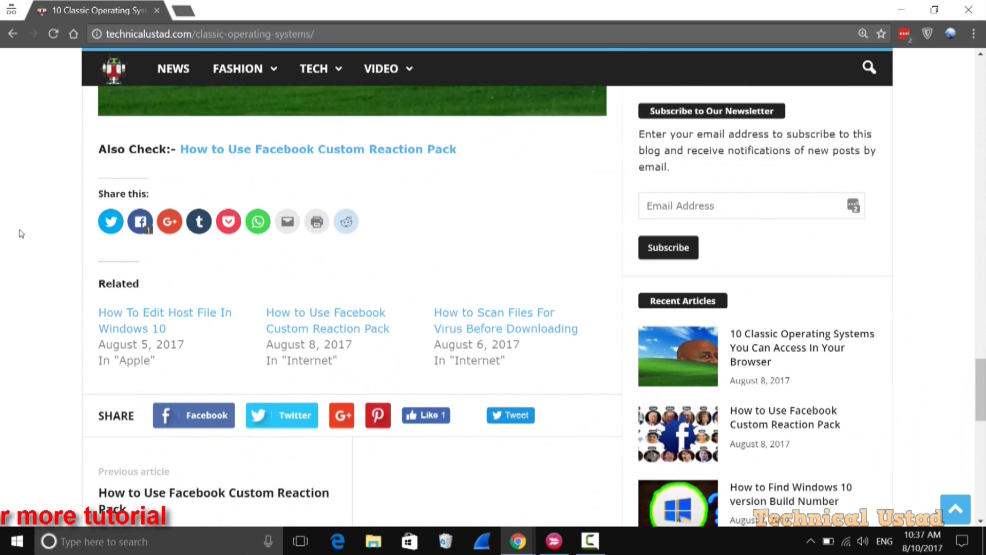
scroll(34, 331, "down", 4)
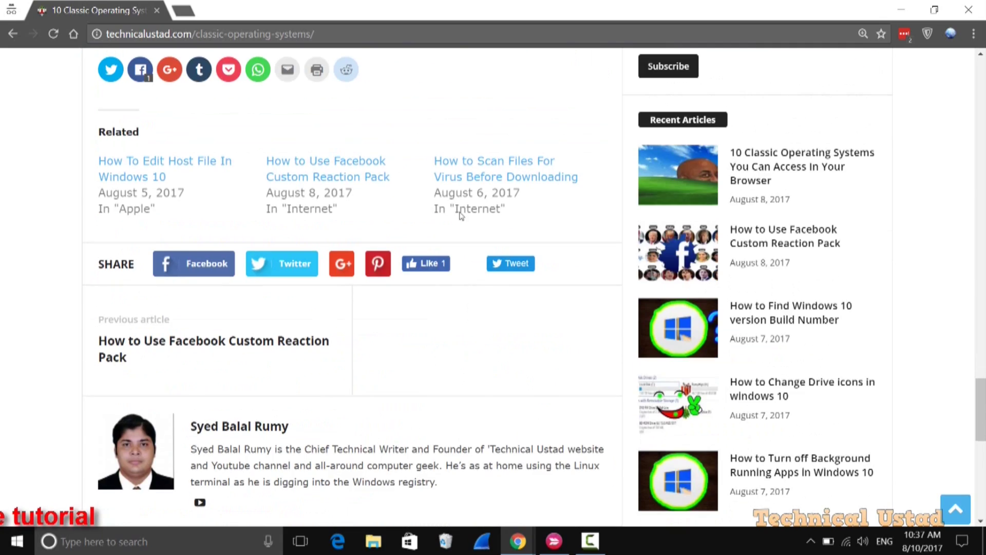
Step: Confirm the Windows 10 build number article shows no tags, then minimize both browser windows
left_click(786, 311)
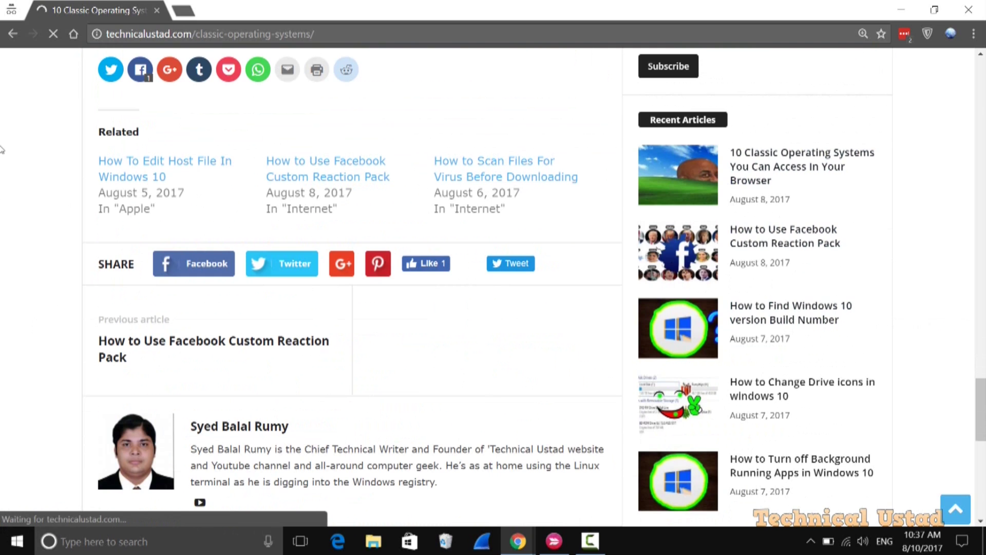
scroll(2, 148, "down", 3)
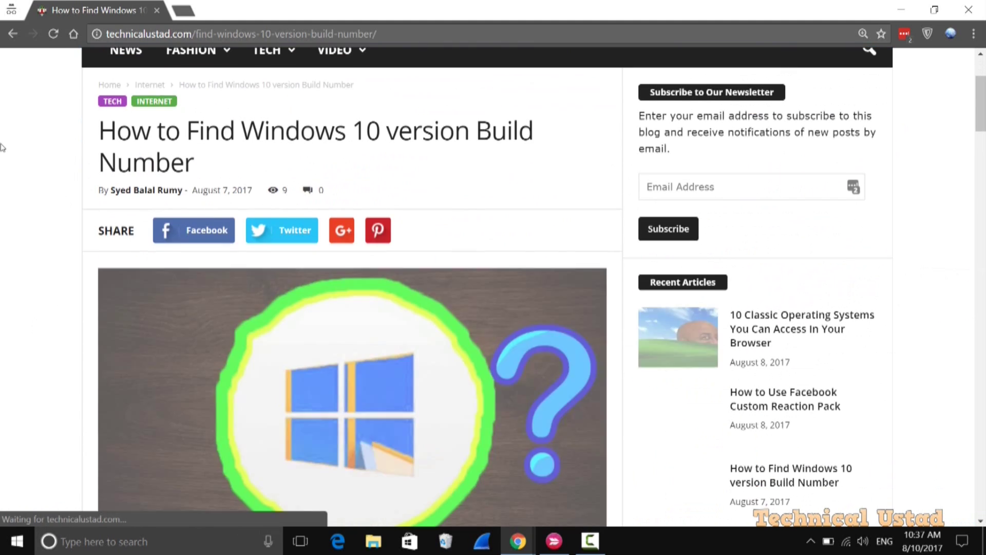
scroll(3, 148, "down", 20)
scroll(3, 149, "down", 20)
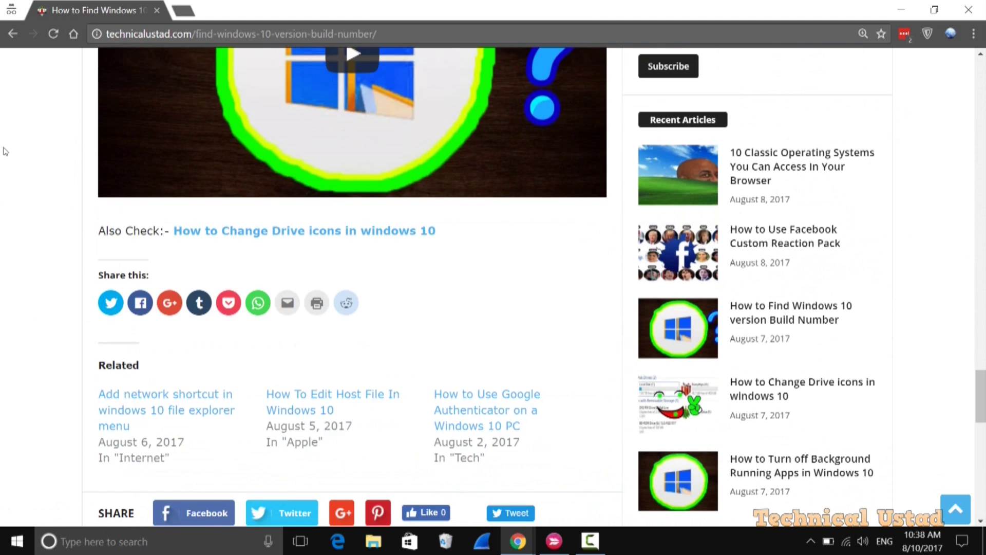
scroll(5, 151, "down", 4)
scroll(22, 122, "up", 3)
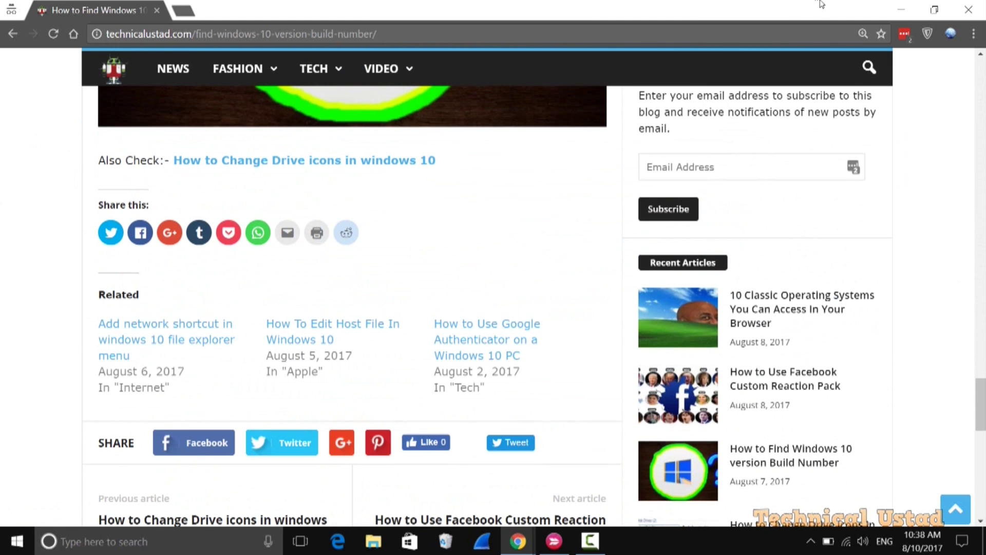
left_click(904, 6)
left_click(905, 5)
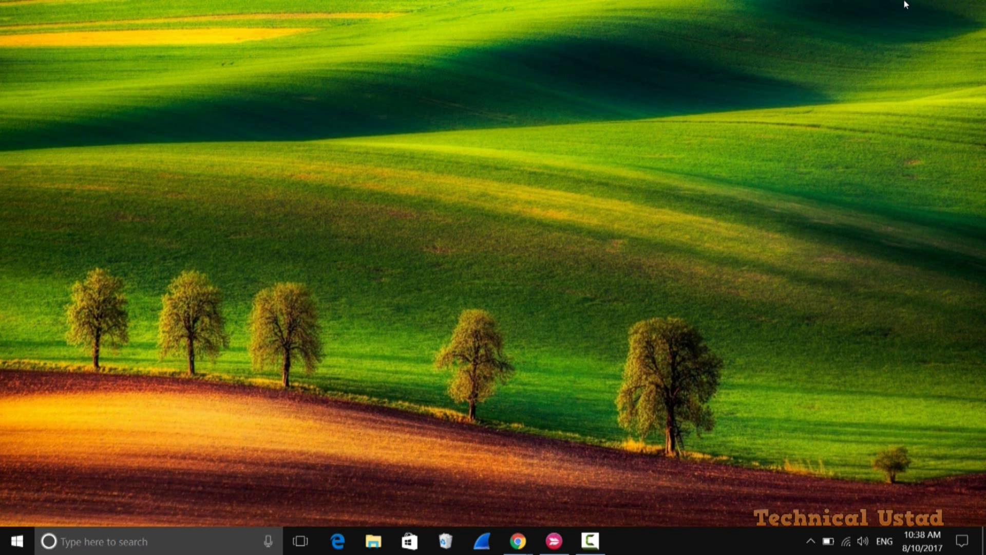